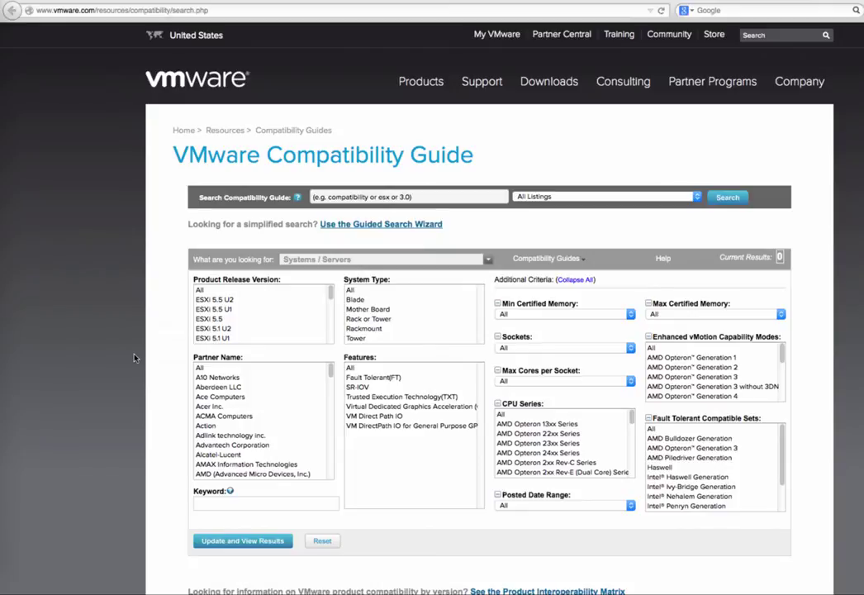
Switch the compatibility guide to CPU Series, filtered to ESXi 5.5 U2.
click(427, 261)
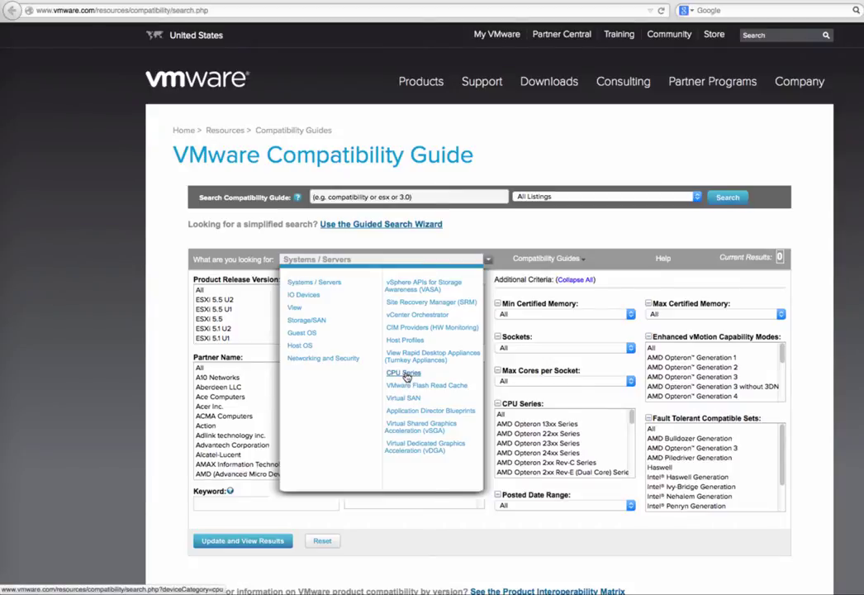
click(405, 374)
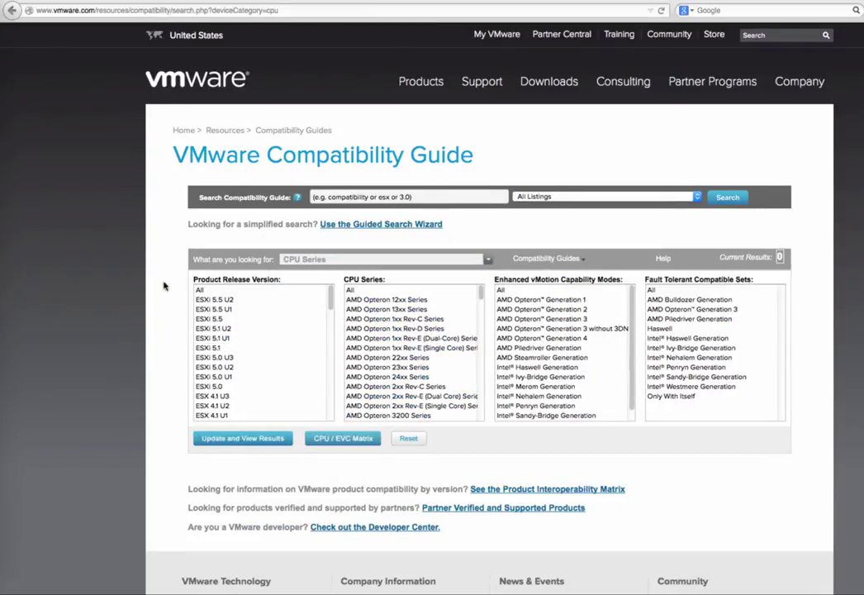
click(220, 300)
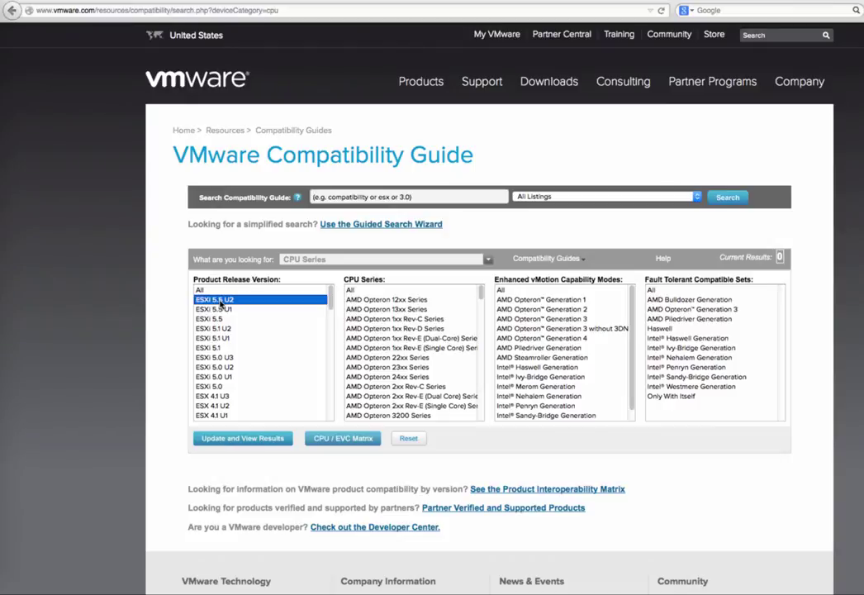
scroll(426, 331, down, 2)
scroll(433, 341, down, 1)
scroll(433, 341, down, 5)
scroll(433, 341, down, 2)
scroll(433, 342, down, 2)
scroll(433, 341, down, 3)
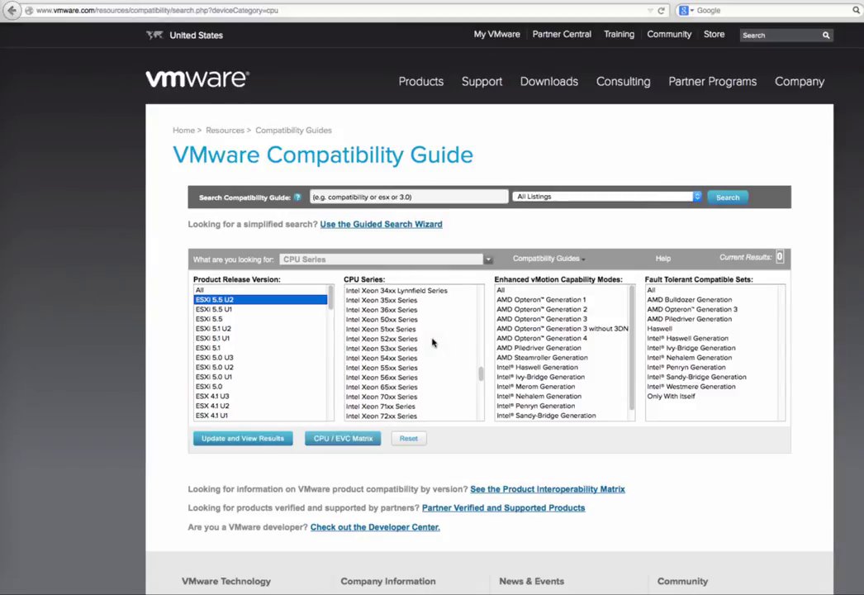
Select both Intel Xeon 56xx Series and Intel Xeon E5-2600-v2 Series.
click(392, 378)
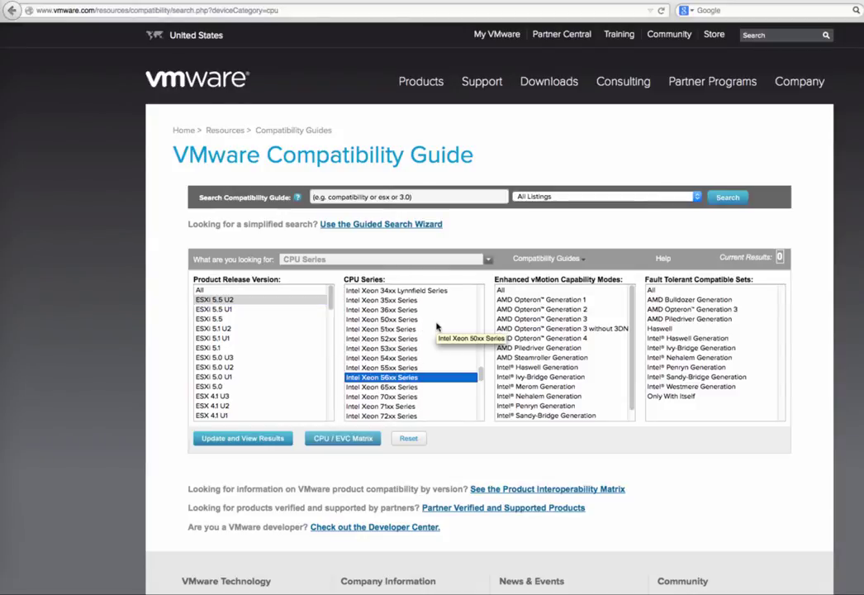
scroll(437, 328, down, 3)
scroll(437, 327, down, 3)
scroll(437, 327, down, 3)
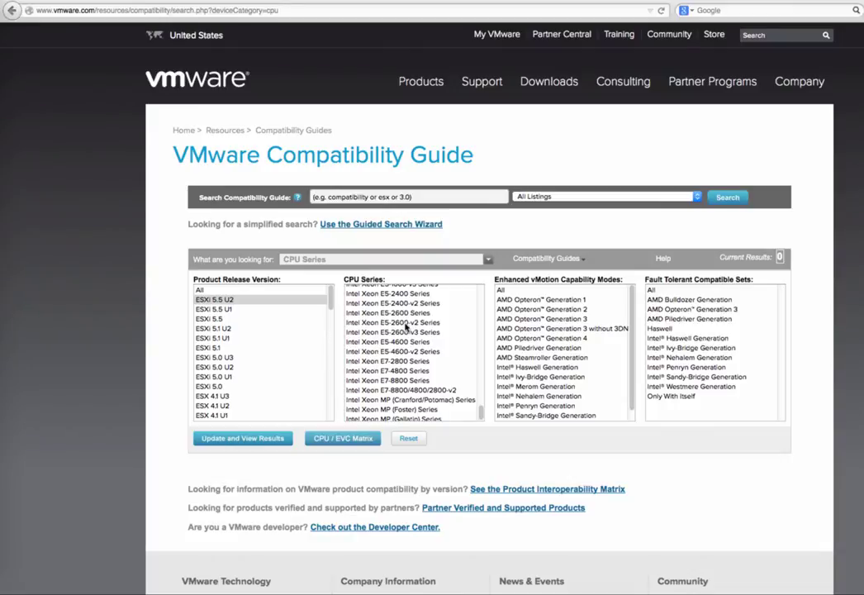
click(406, 324)
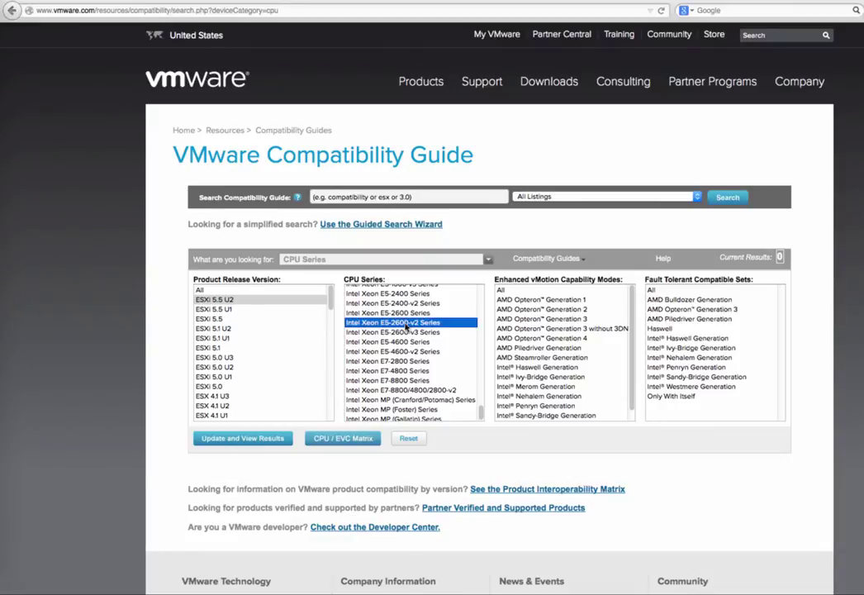
scroll(401, 355, up, 2)
scroll(419, 364, up, 2)
scroll(419, 363, up, 2)
scroll(419, 363, down, 4)
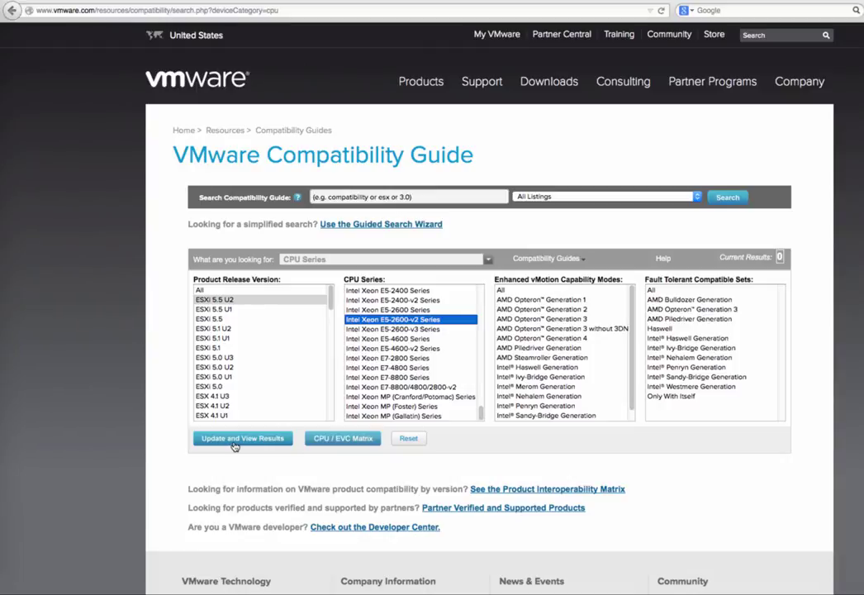
click(235, 443)
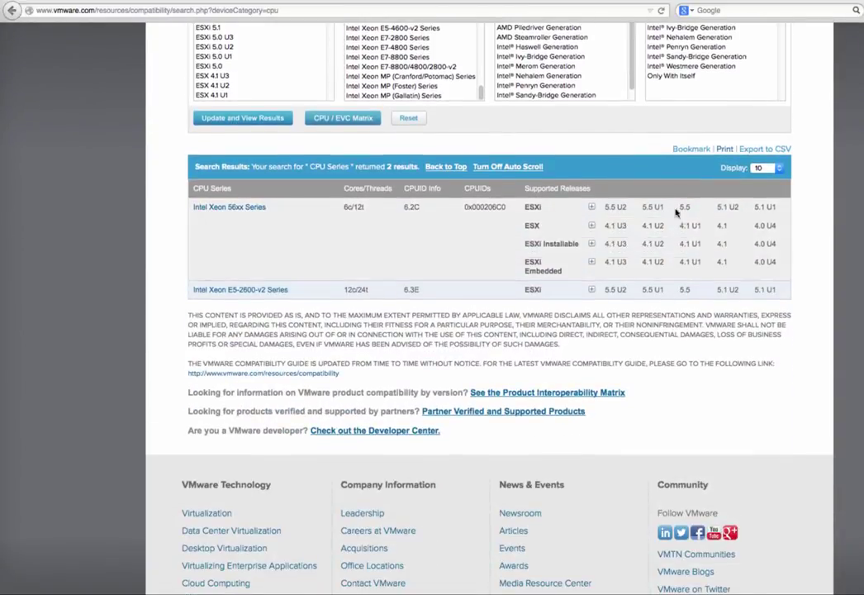
scroll(402, 281, up, 2)
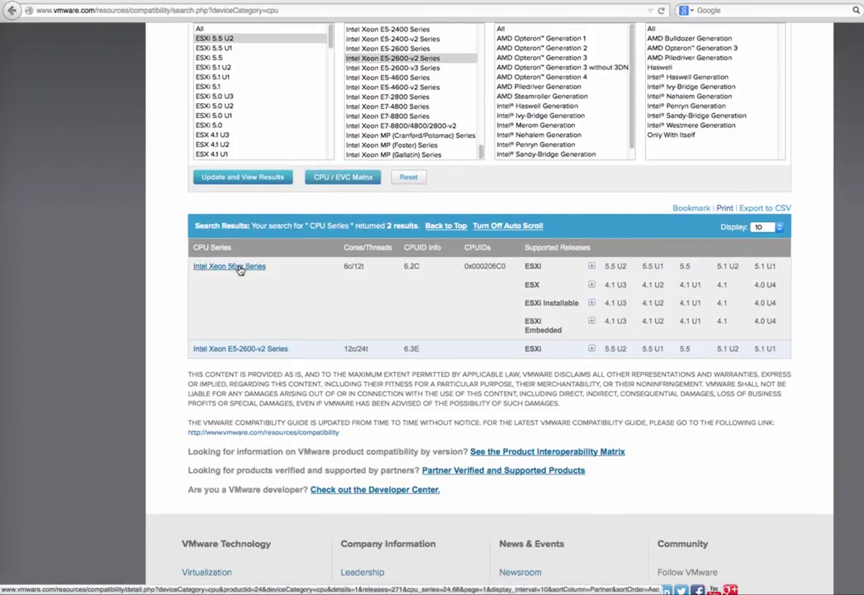
mouse_move(241, 289)
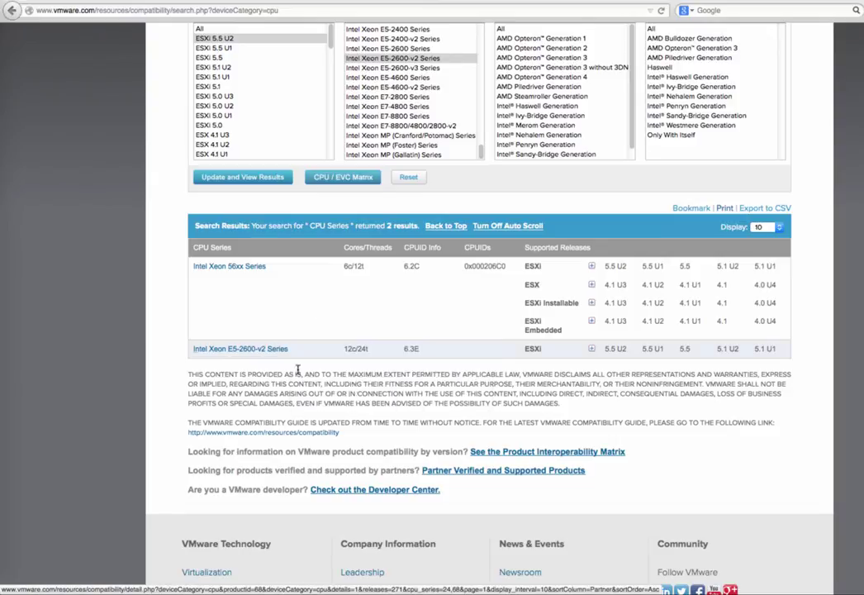
scroll(371, 392, up, 1)
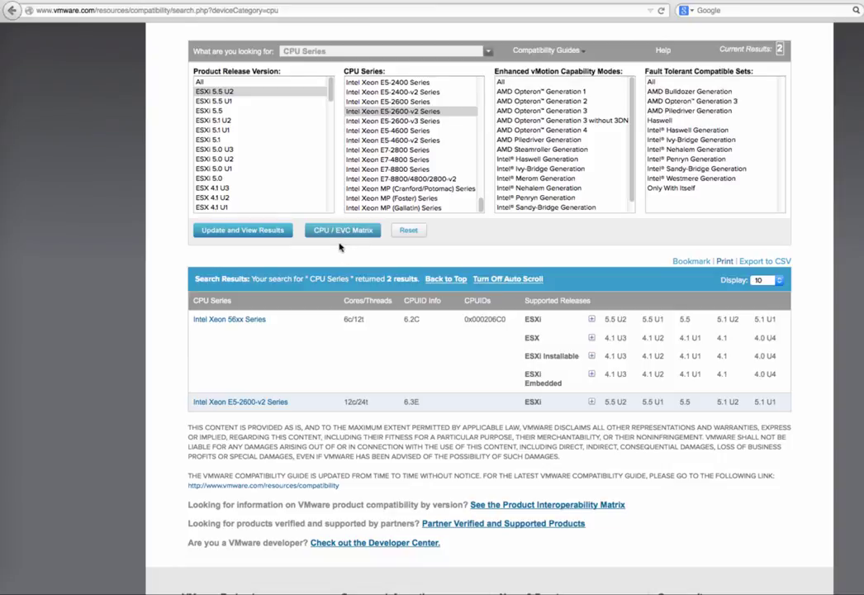
Show the CPU/EVC matrix and pick the Intel Merom Generation EVC mode.
click(340, 231)
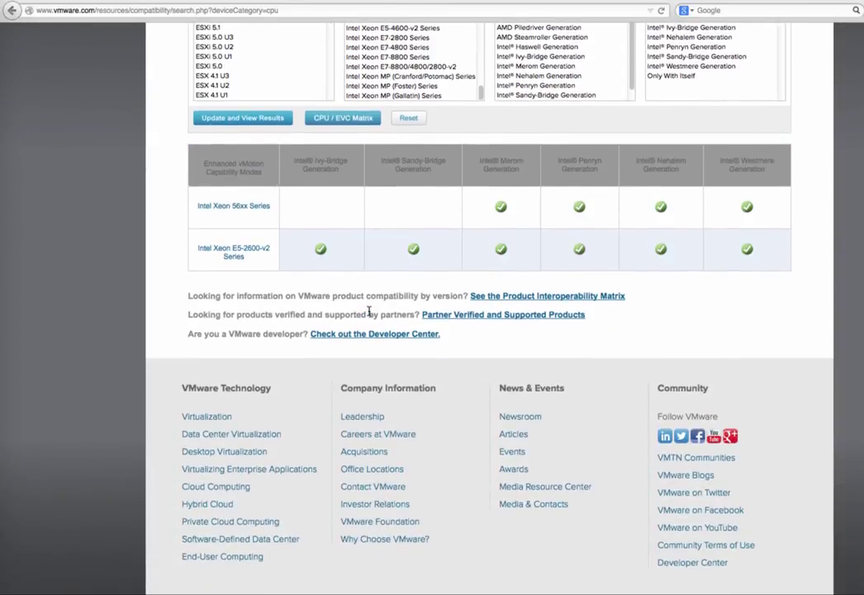
scroll(512, 354, up, 1)
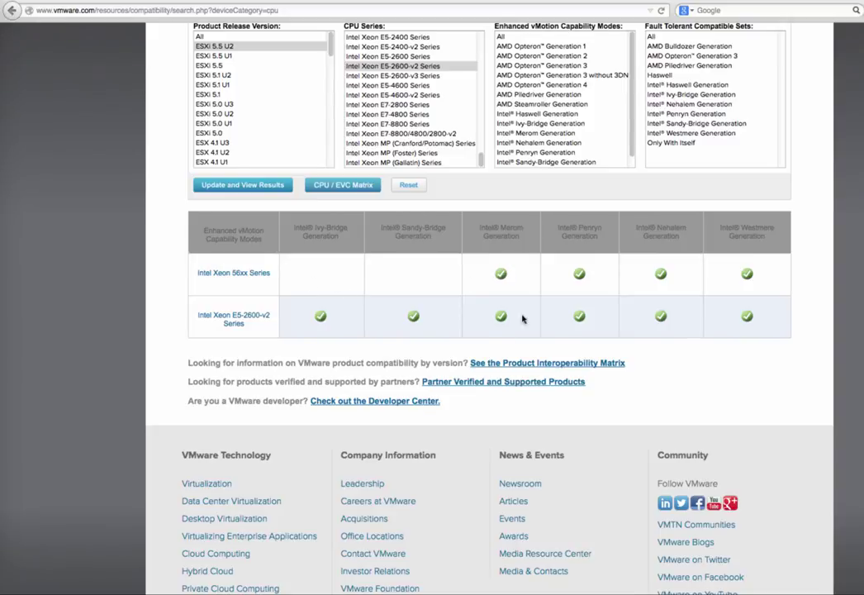
click(524, 133)
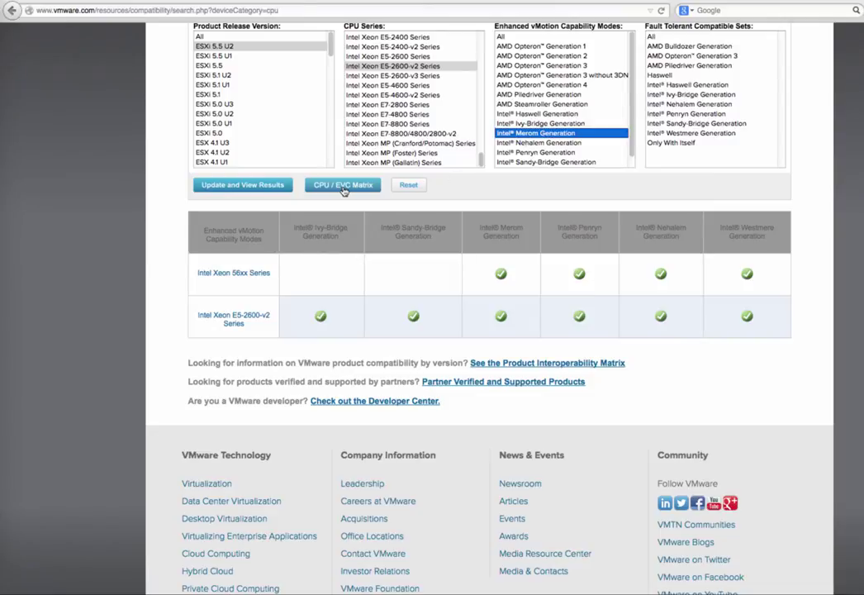
scroll(344, 192, down, 1)
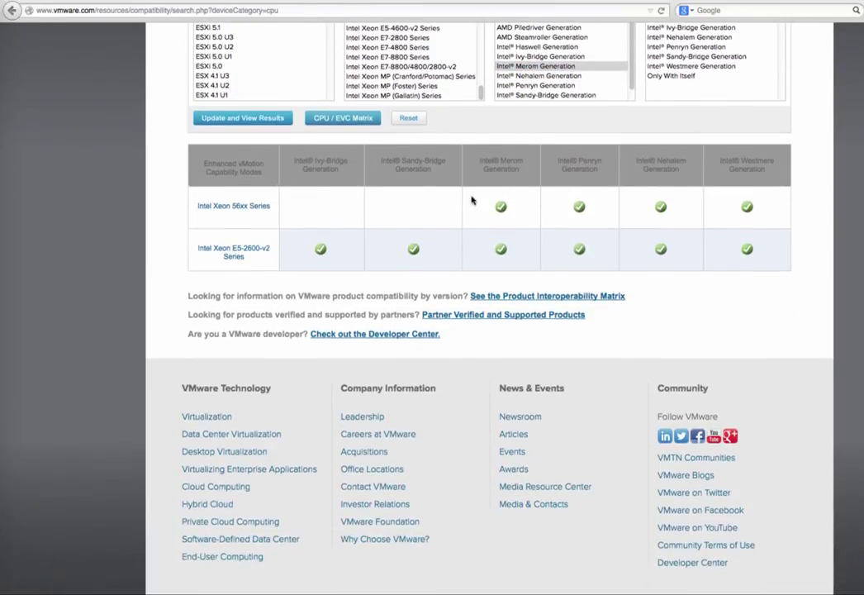
scroll(520, 221, up, 1)
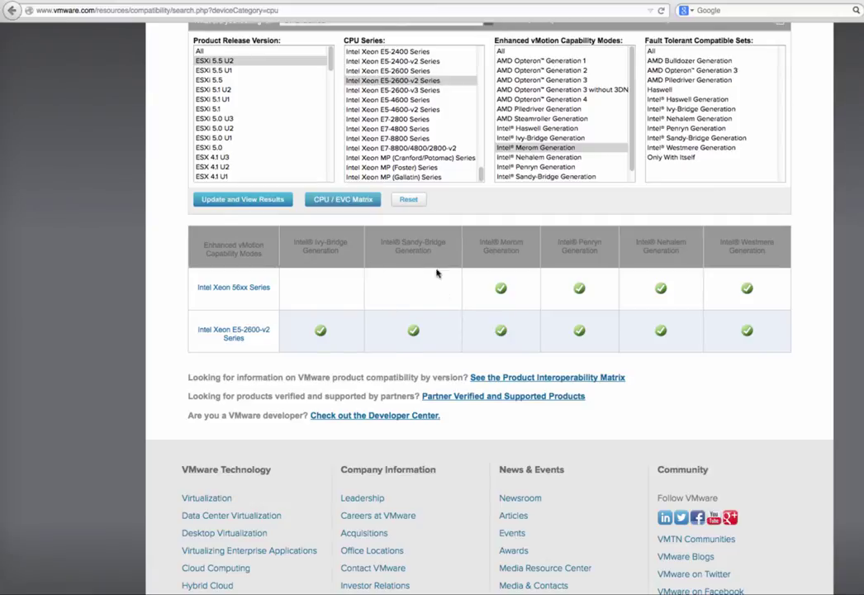
Rebuild the matrix for Intel Sandy-Bridge Generation only, then reselect All EVC modes.
click(531, 176)
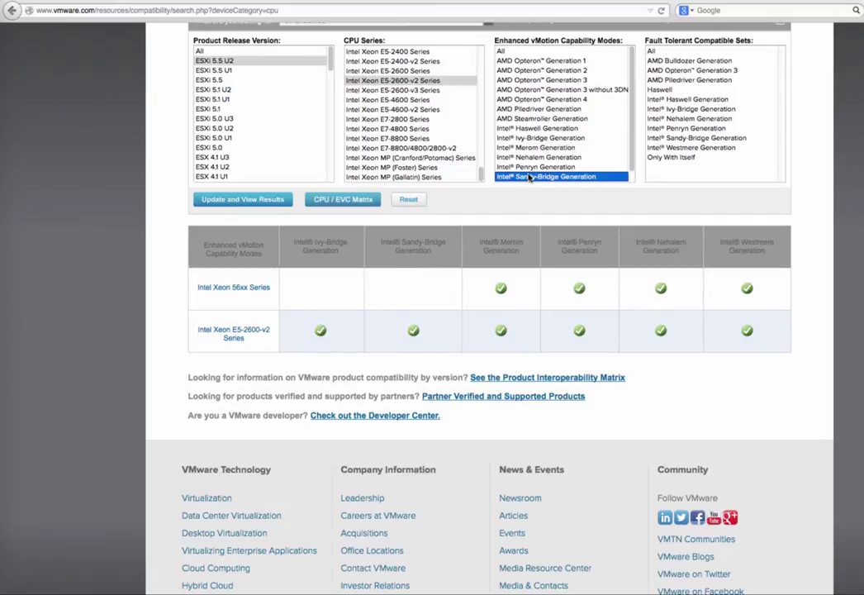
click(346, 199)
scroll(355, 203, down, 2)
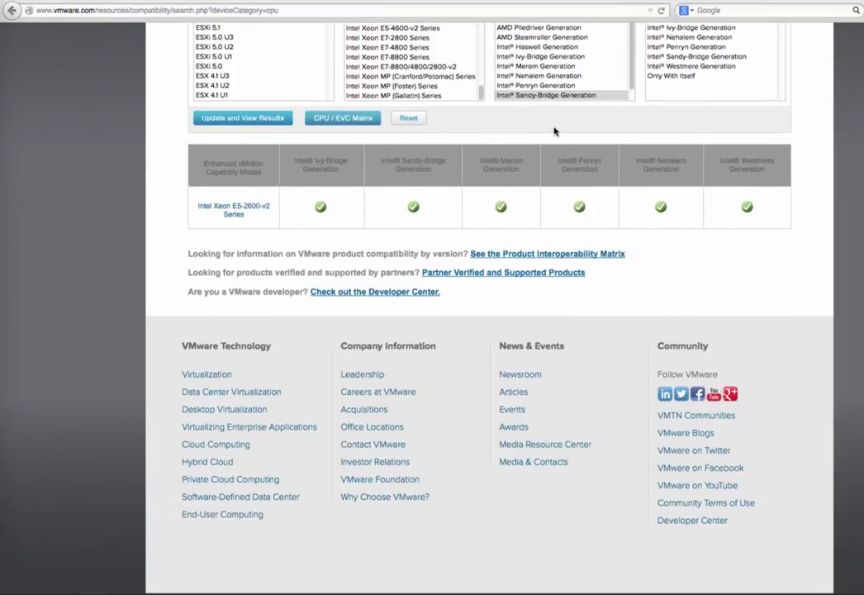
scroll(554, 131, up, 5)
click(517, 65)
Rebuild the matrix for all EVC modes, then filter to the Intel Westmere Generation fault-tolerant set.
click(363, 214)
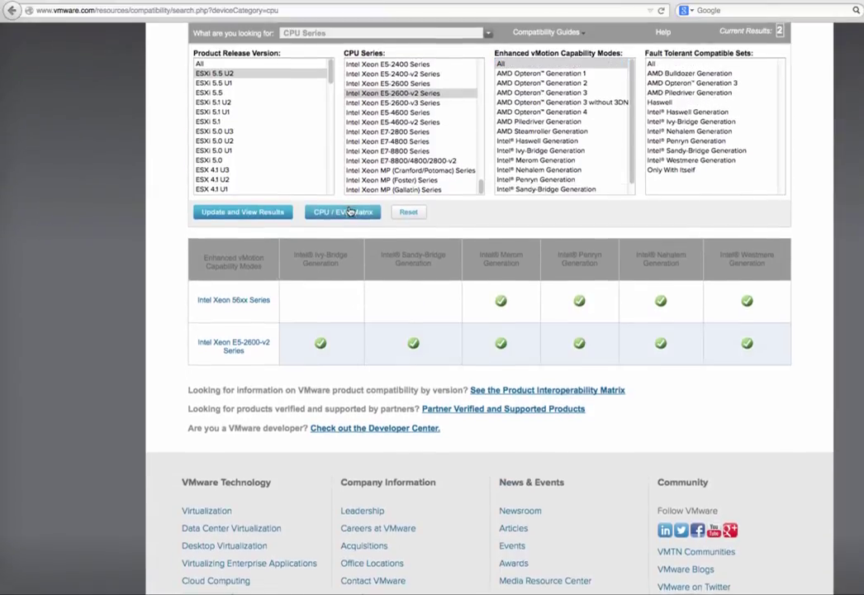
scroll(501, 218, down, 2)
scroll(583, 263, up, 1)
scroll(583, 263, up, 2)
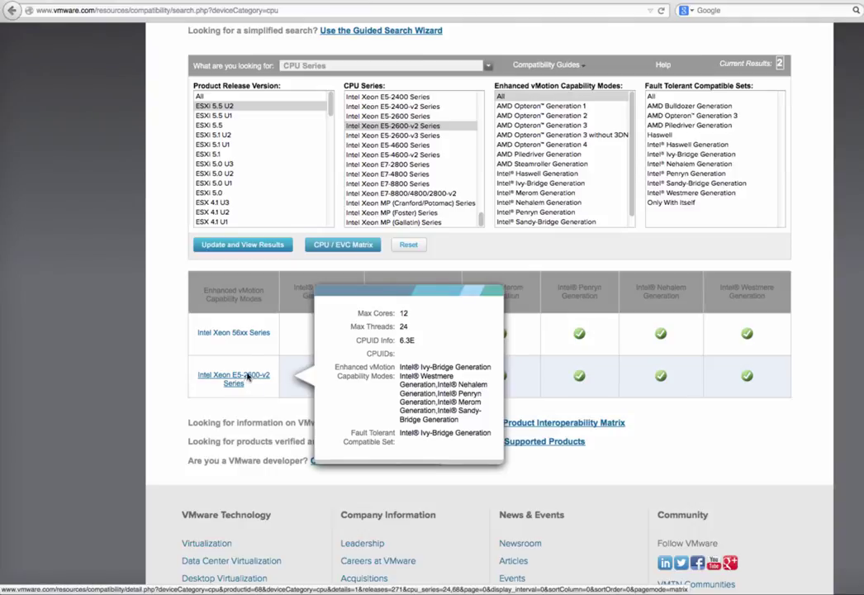
mouse_move(233, 300)
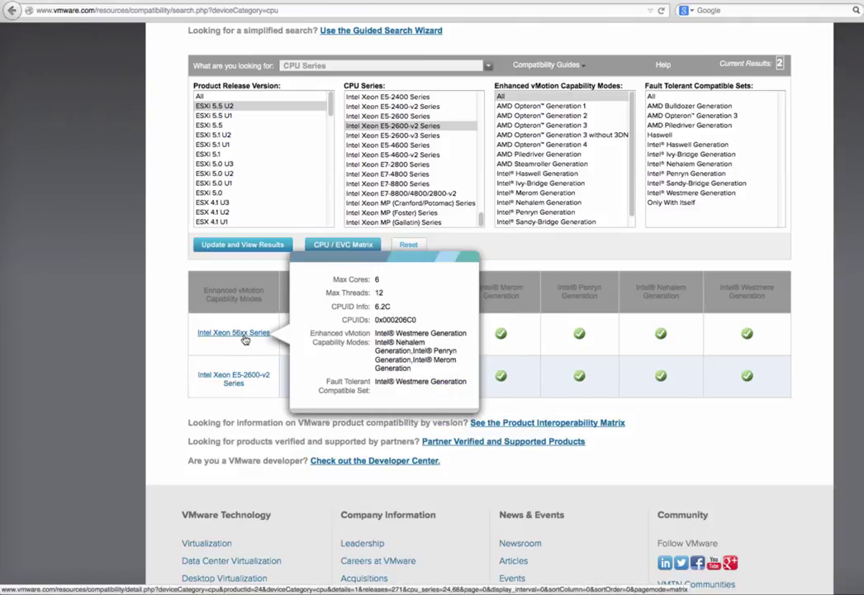
click(688, 193)
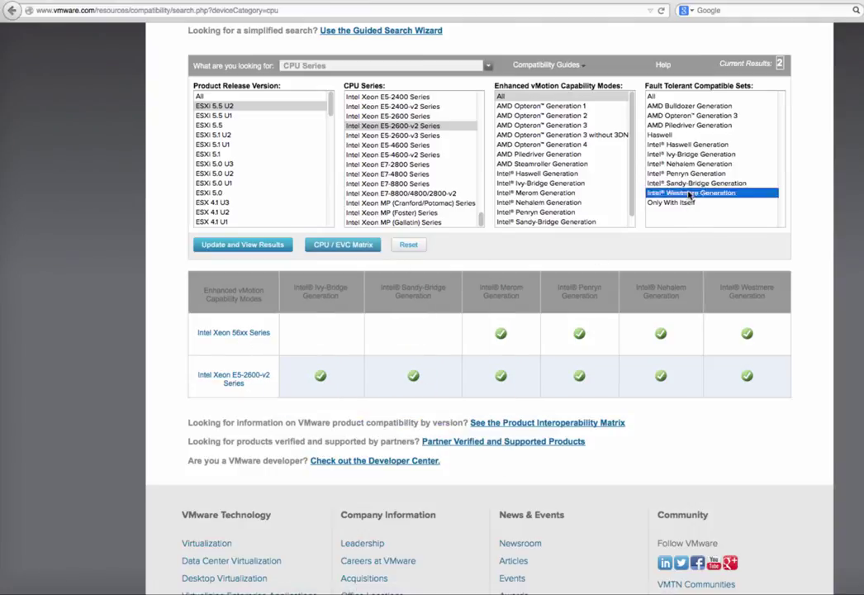
click(335, 244)
scroll(334, 245, down, 3)
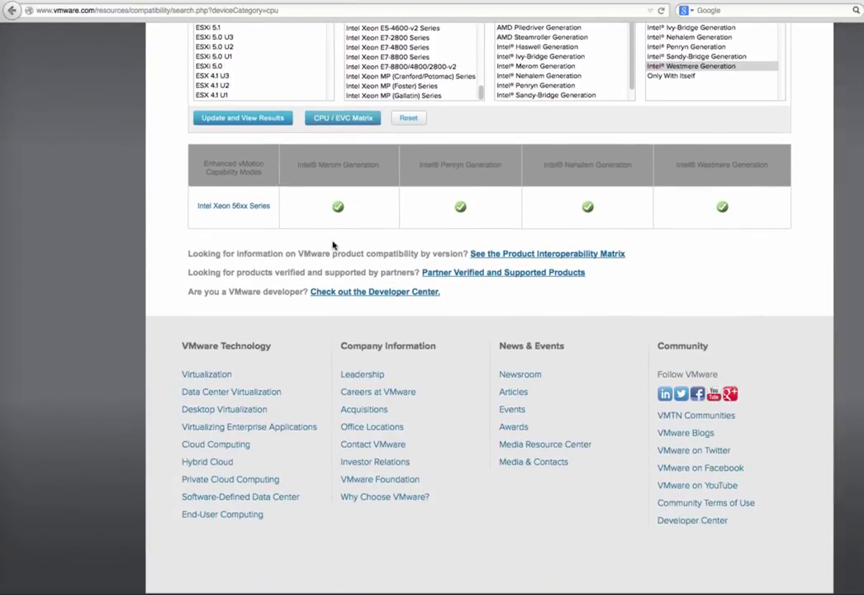
mouse_move(234, 332)
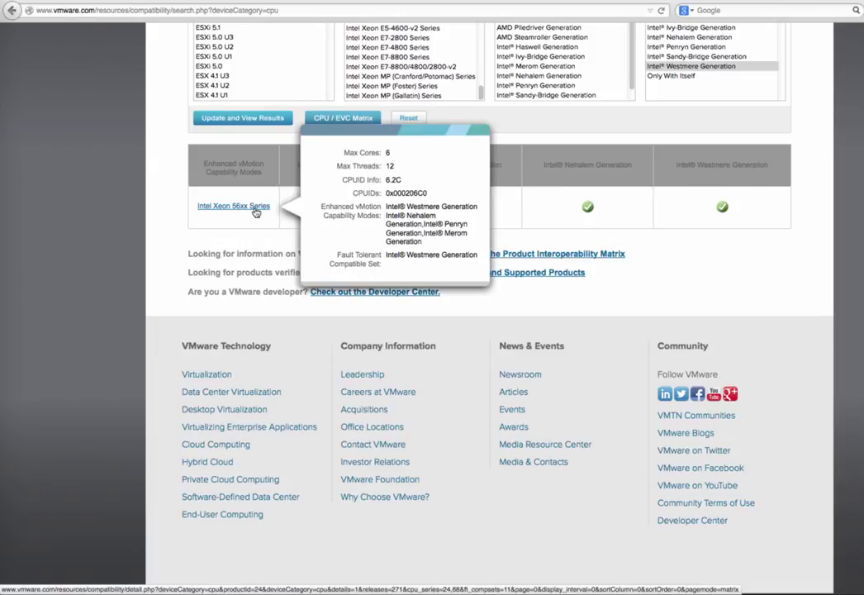
scroll(578, 236, up, 2)
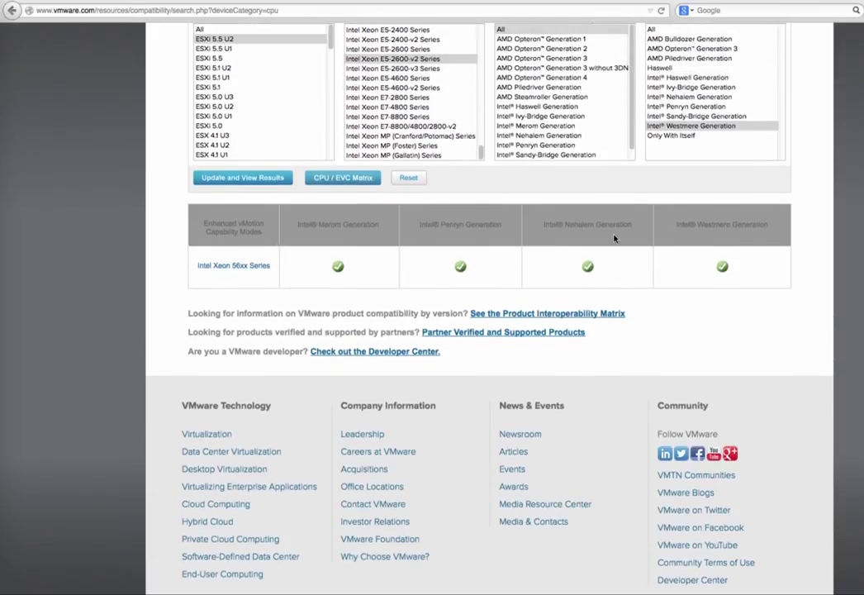
Rebuild the matrix for the Intel Ivy-Bridge Generation fault-tolerant set, showing only Xeon E5-2600-v2.
click(681, 88)
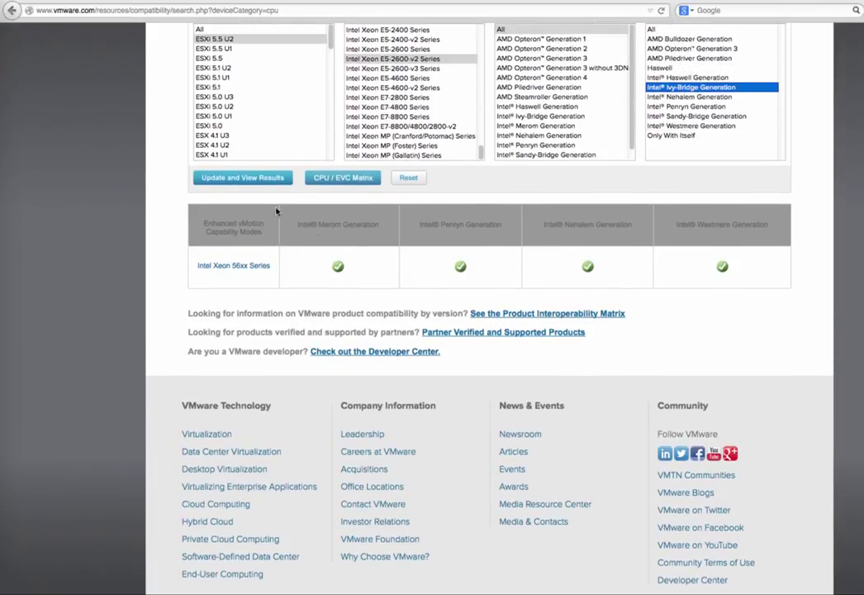
click(330, 178)
scroll(329, 182, down, 2)
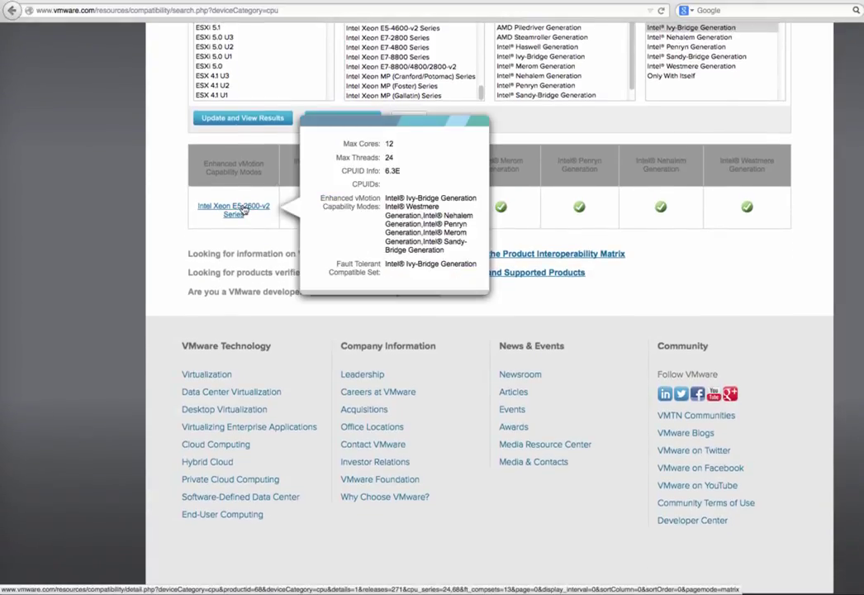
scroll(661, 285, up, 3)
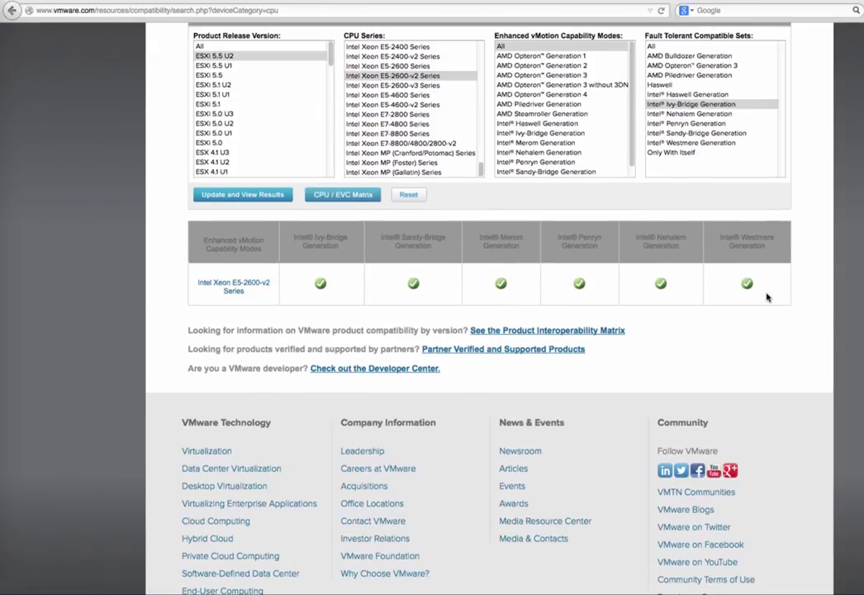
scroll(767, 297, up, 2)
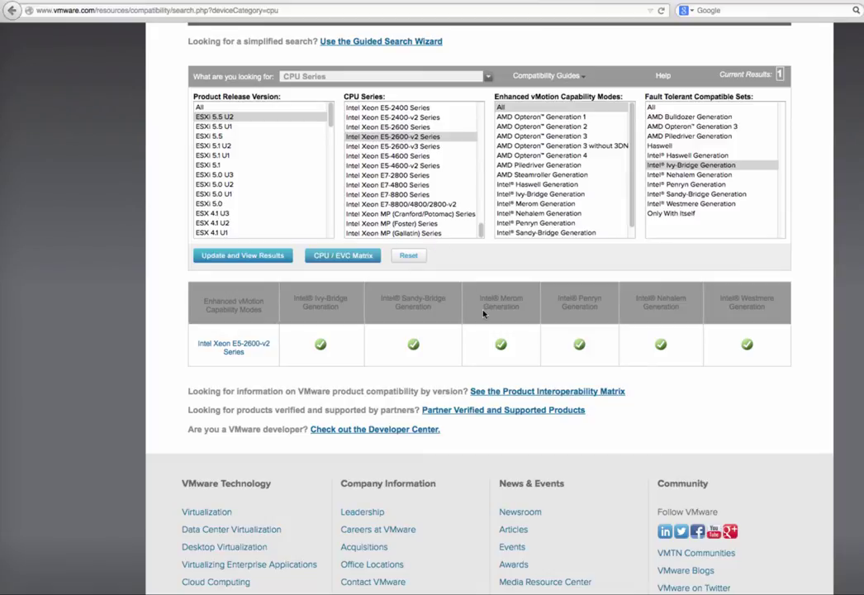
scroll(487, 306, up, 5)
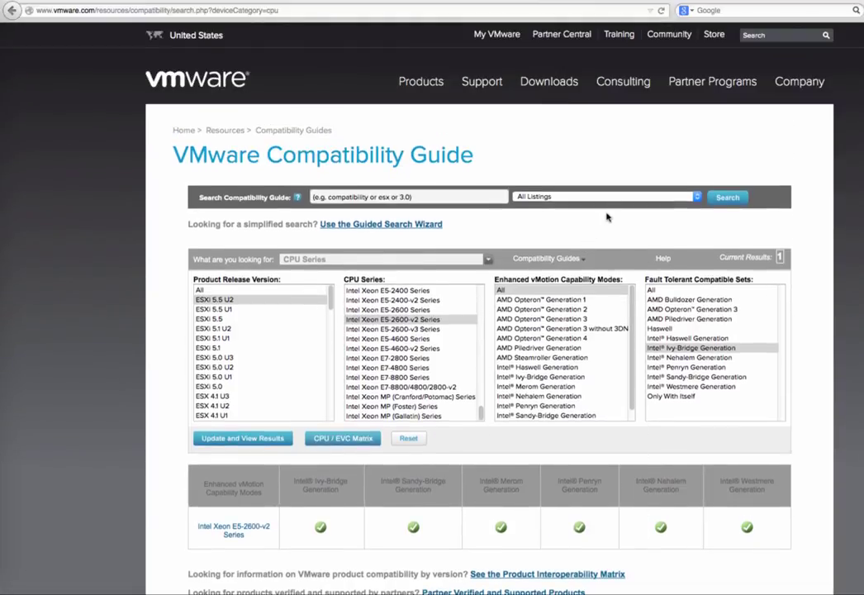